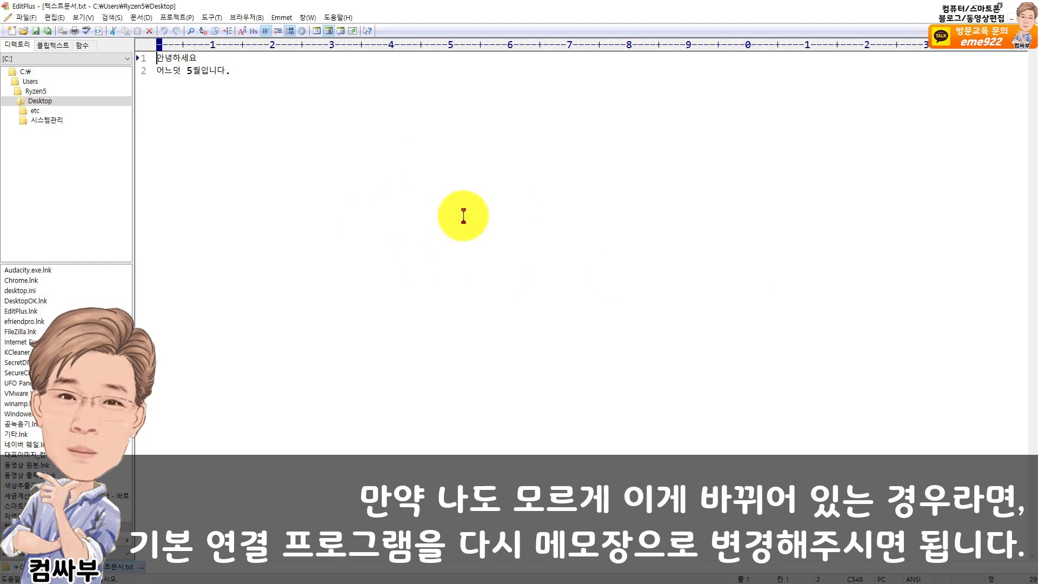
# - Close EditPlus, open the desktop text file once with 메모장 and close it, and try reopening the file with its default program
pyautogui.click(1025, 5)
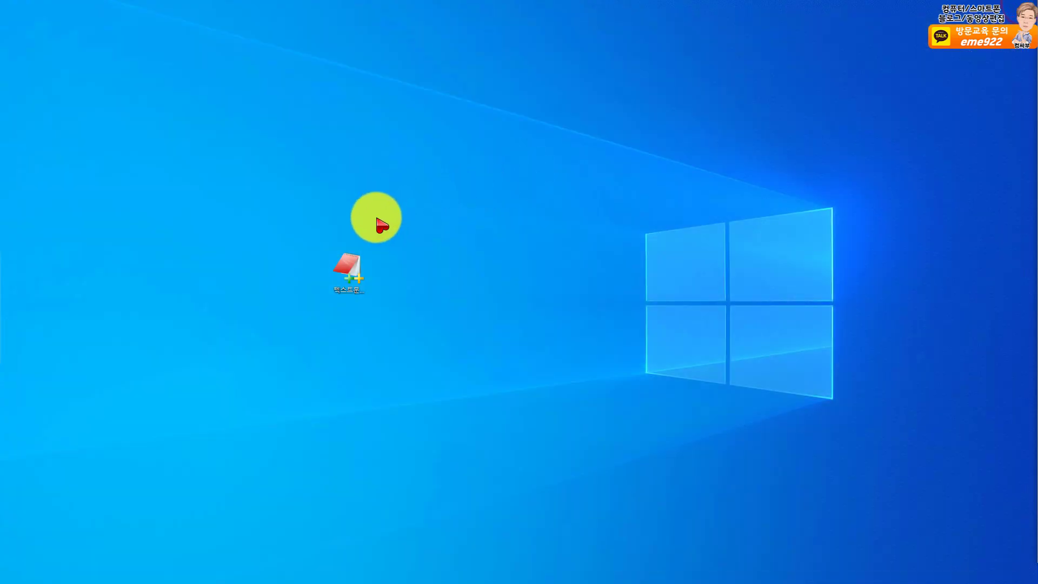
pyautogui.rightClick(353, 274)
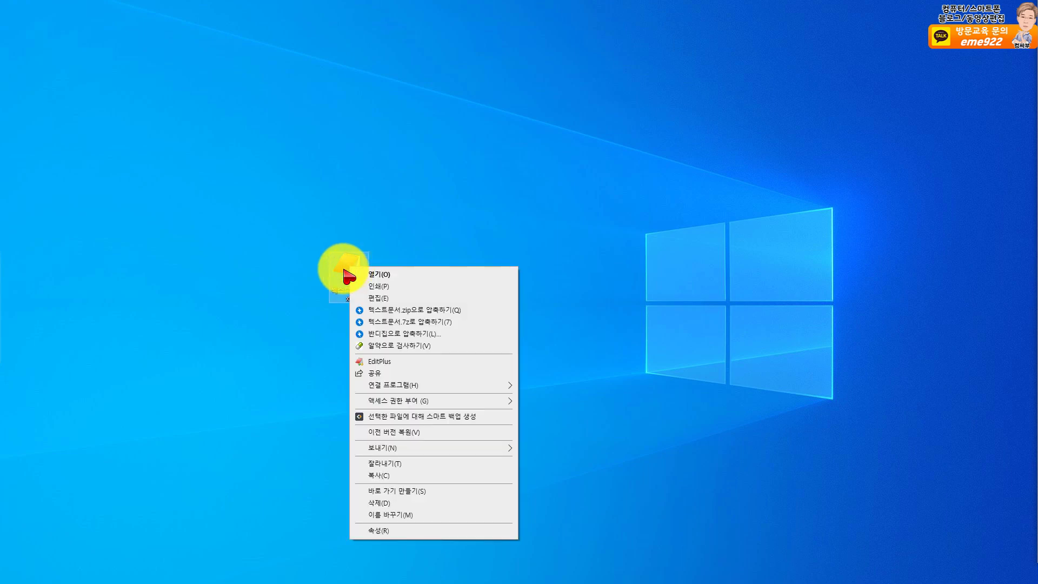
pyautogui.moveTo(400, 384)
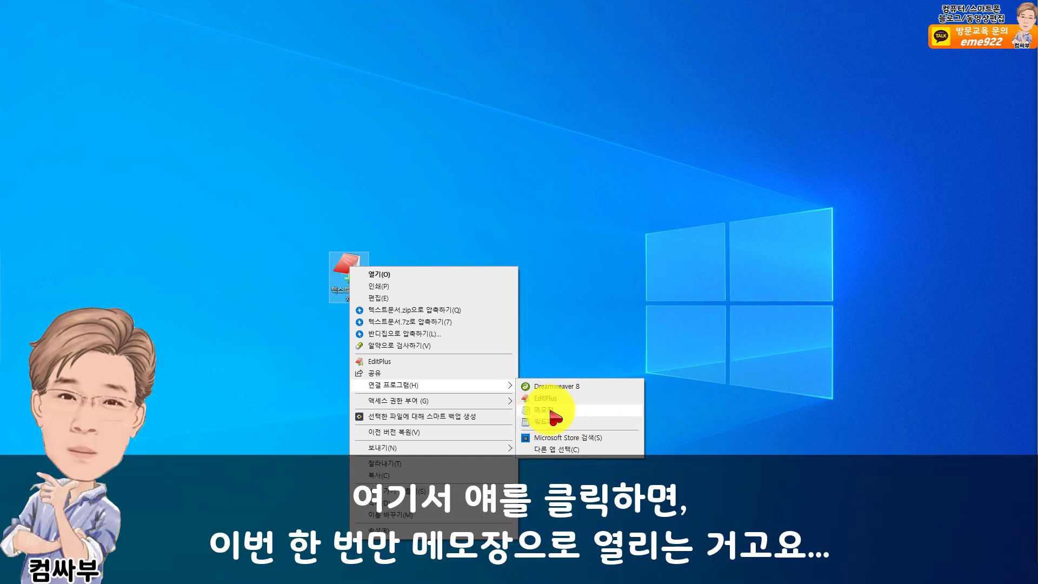
pyautogui.click(553, 414)
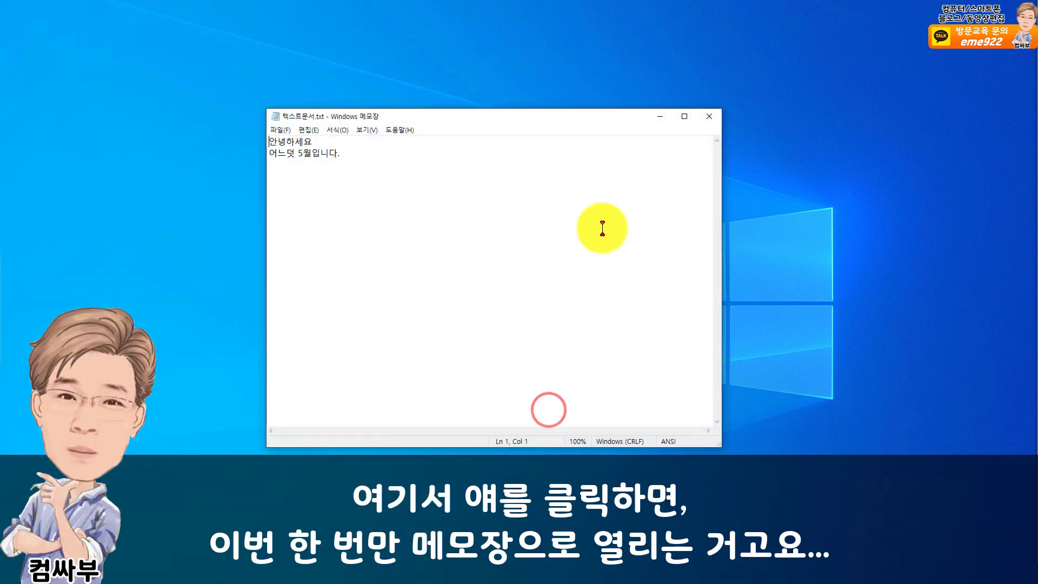
pyautogui.click(710, 117)
pyautogui.click(351, 278)
pyautogui.doubleClick(351, 279)
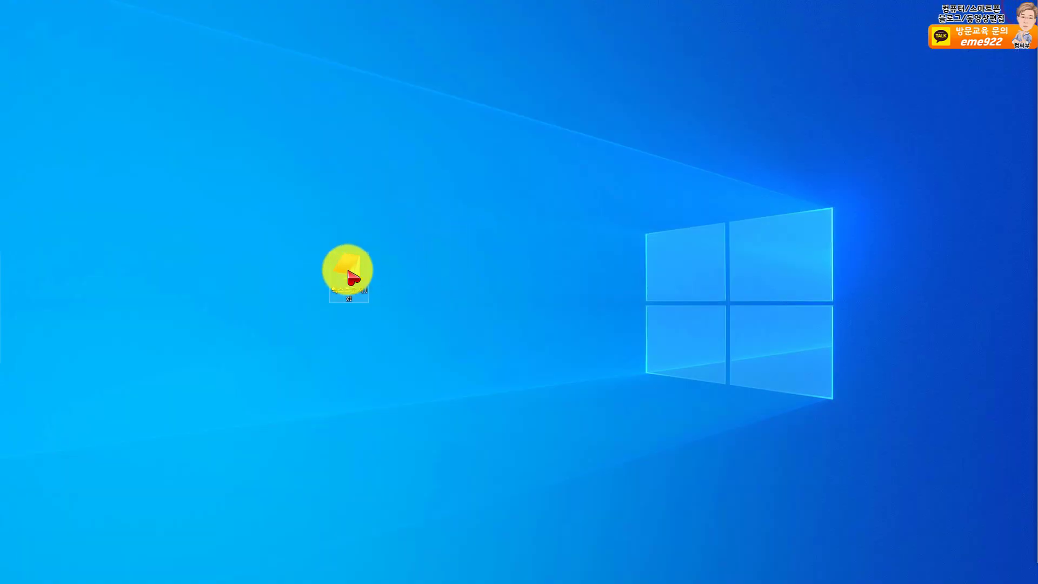
# - Set 메모장 as the app that always opens .txt files, using the desktop text file, and close the file it opens
pyautogui.rightClick(351, 277)
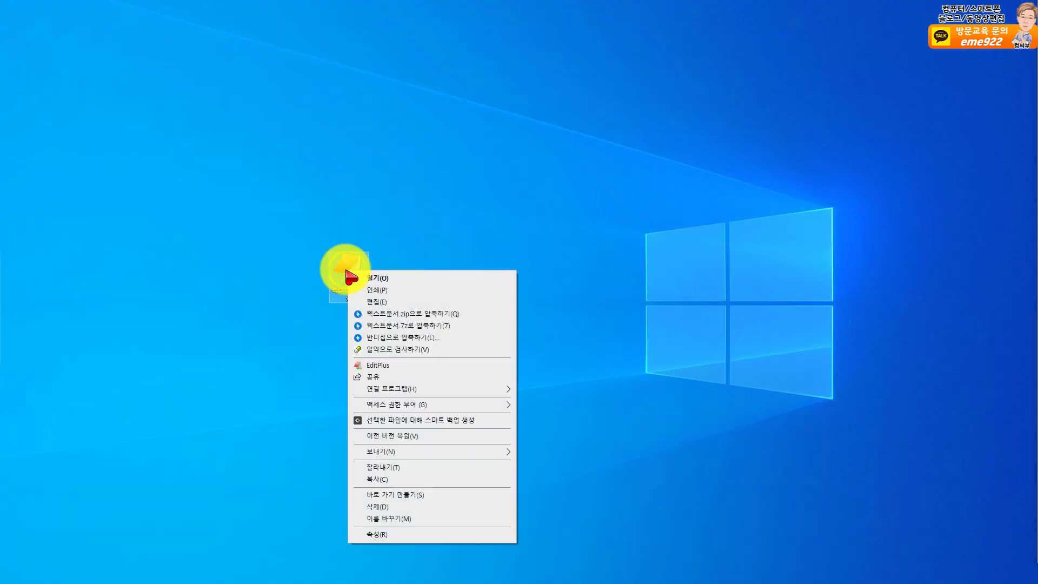
pyautogui.moveTo(420, 392)
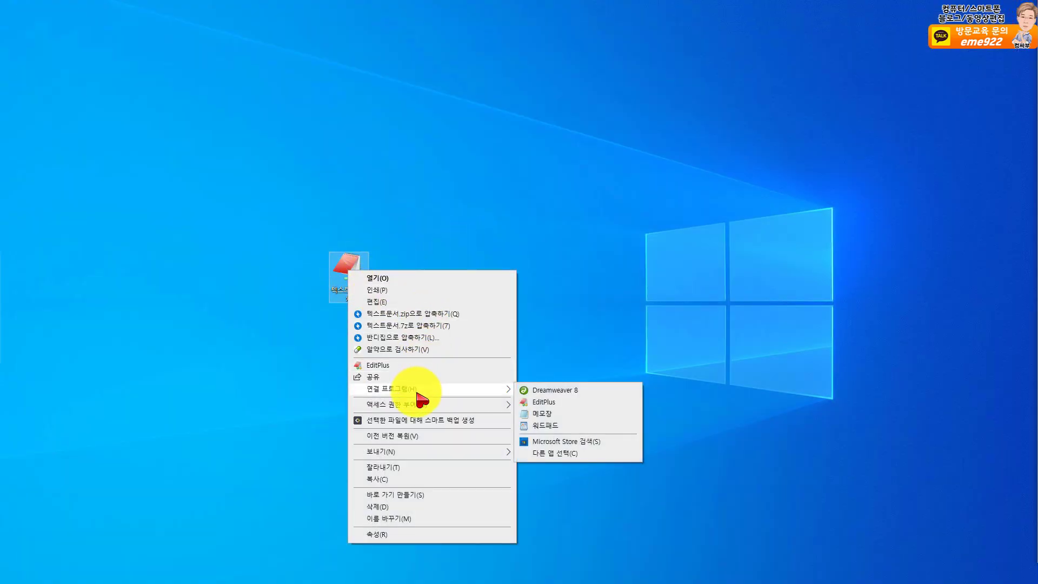
pyautogui.click(562, 457)
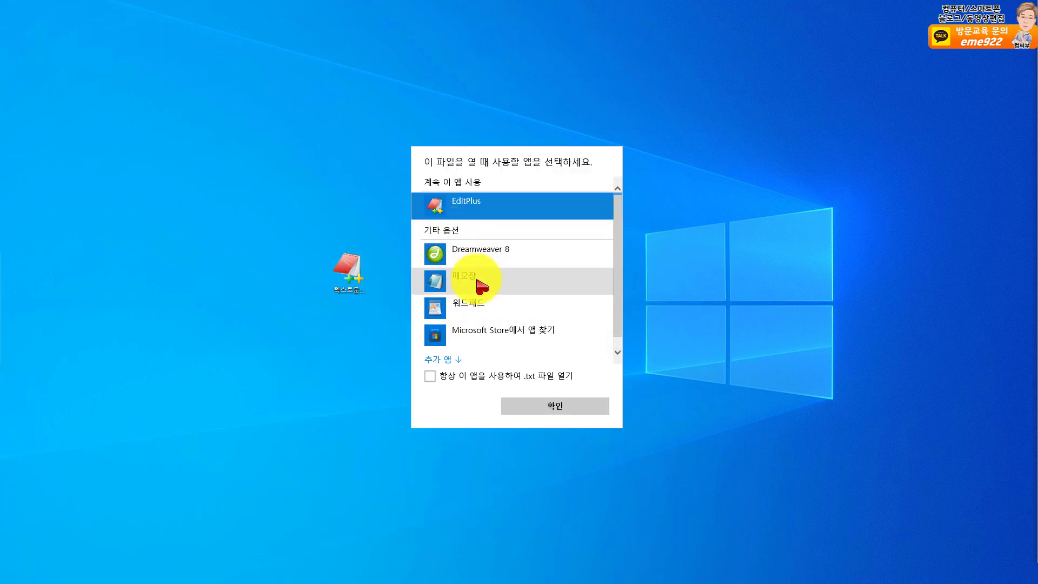
pyautogui.click(473, 277)
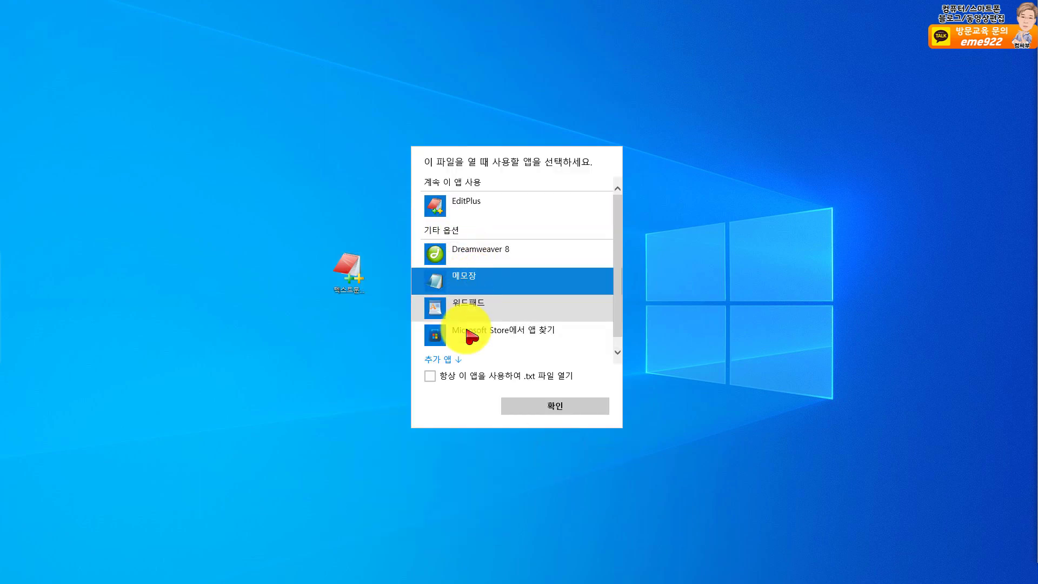
pyautogui.click(428, 377)
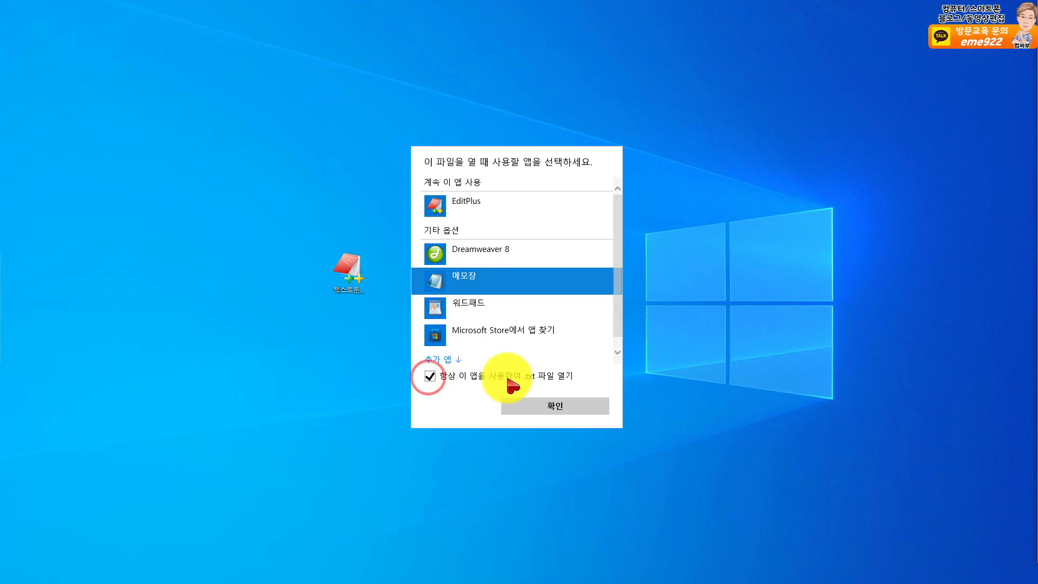
pyautogui.click(555, 408)
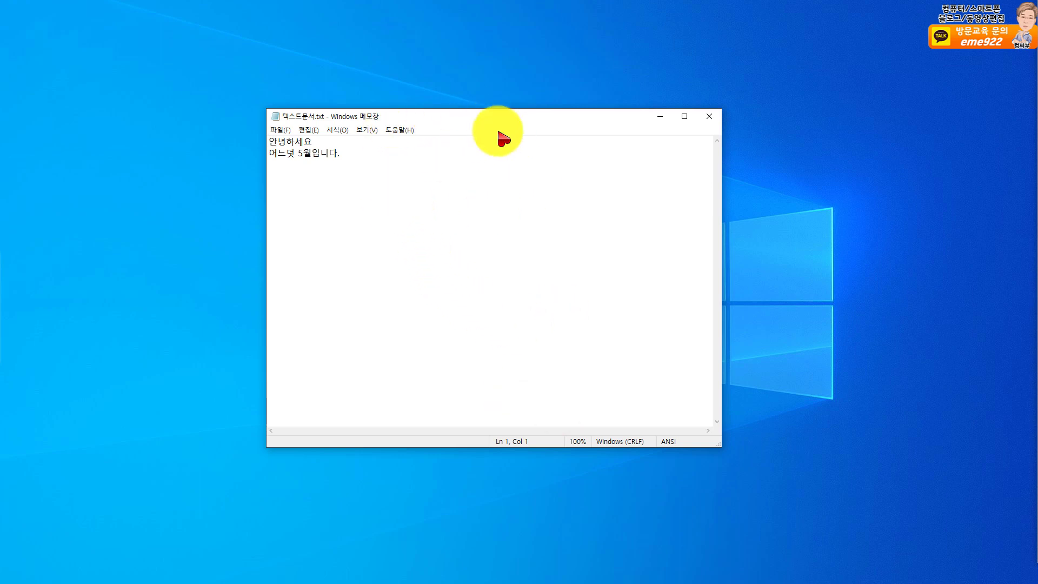
pyautogui.click(714, 116)
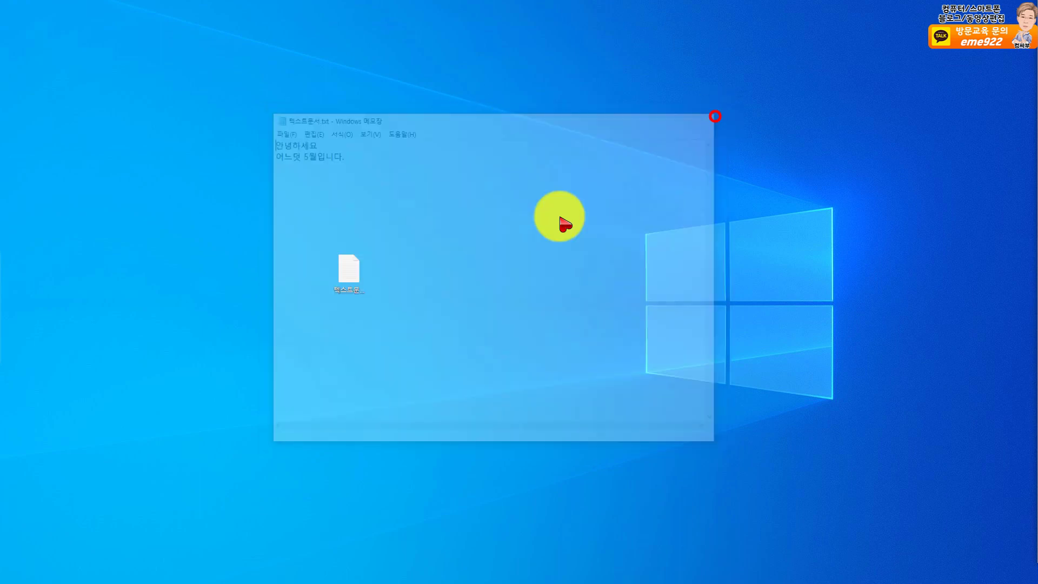
# - Reopen the desktop text file with its default program to check the association, close it, and inspect the file's icon
pyautogui.doubleClick(357, 280)
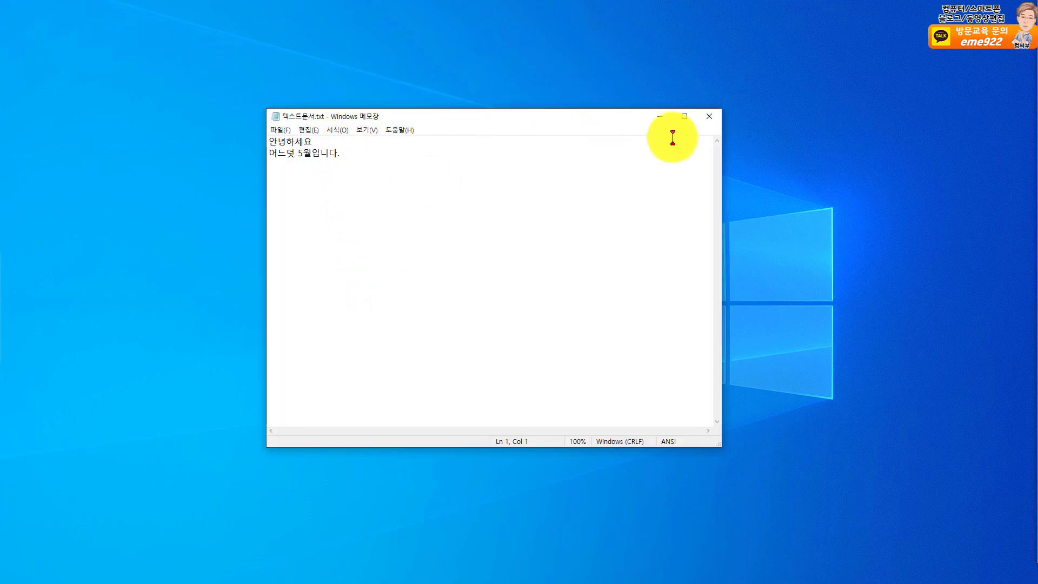
pyautogui.click(710, 116)
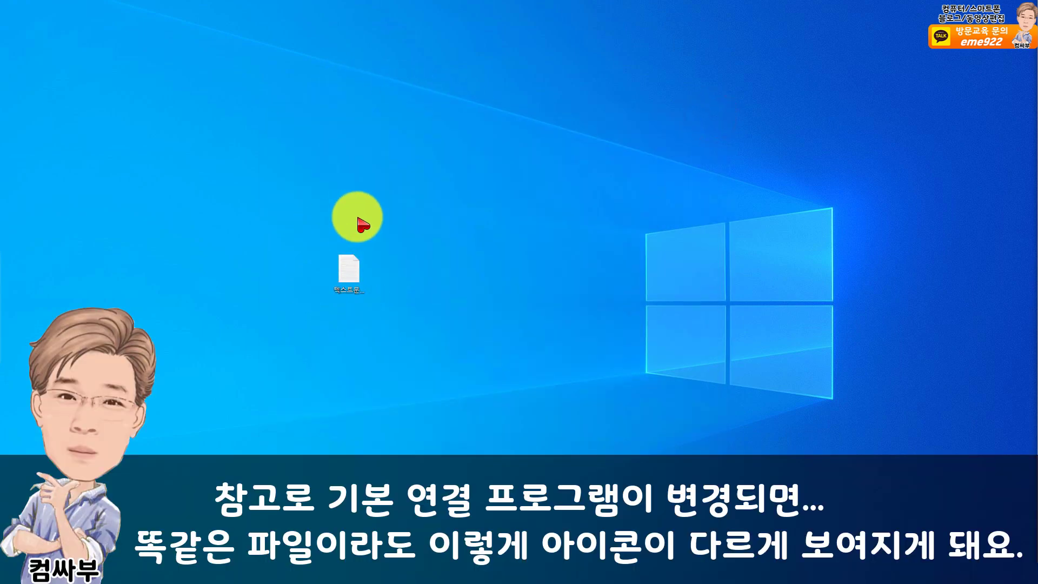
pyautogui.click(356, 276)
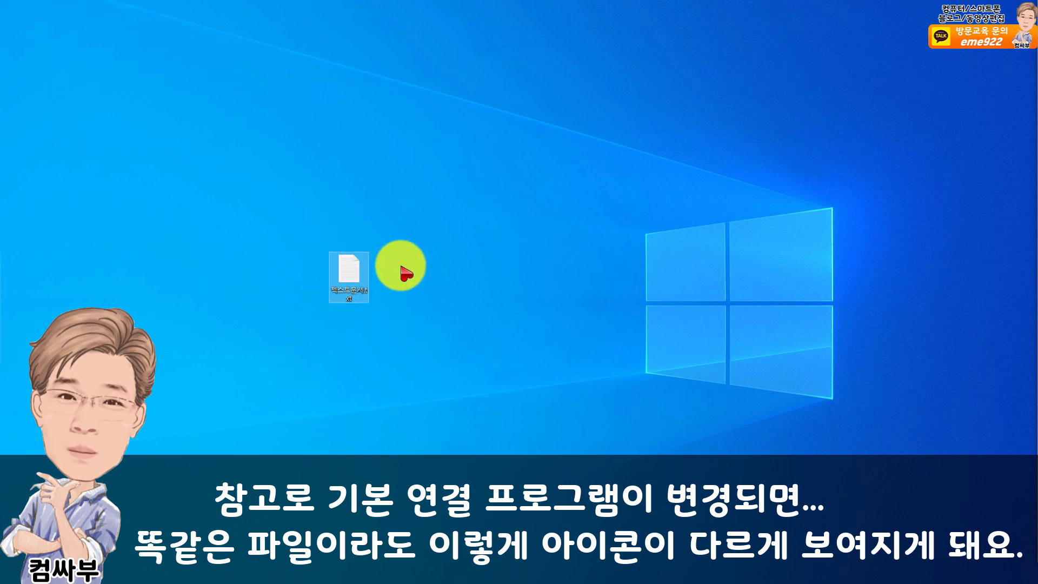
pyautogui.click(366, 337)
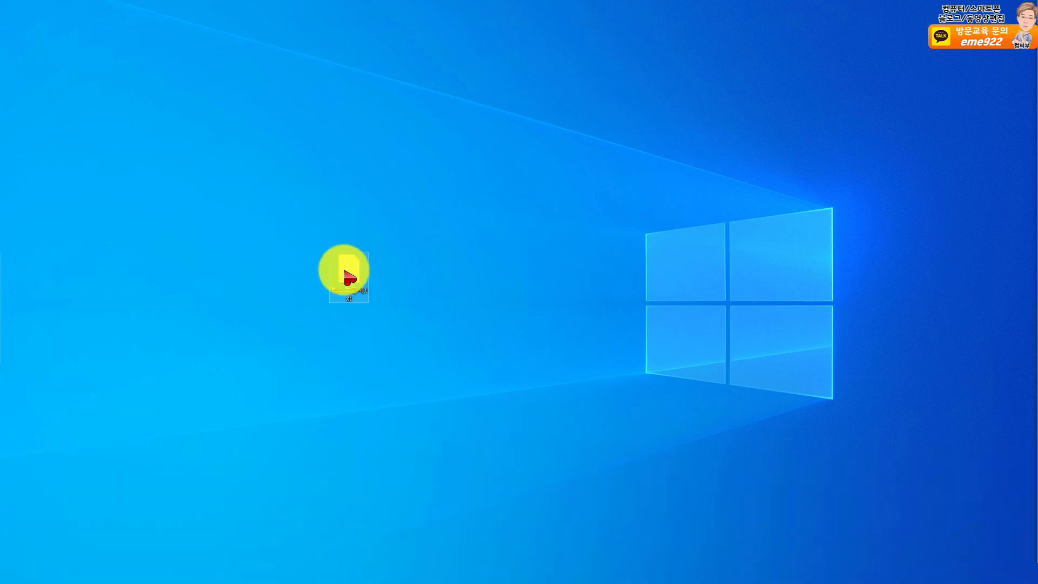
# - Examine the full list of apps offered for opening the text file and start looking for another app on this PC
pyautogui.rightClick(345, 273)
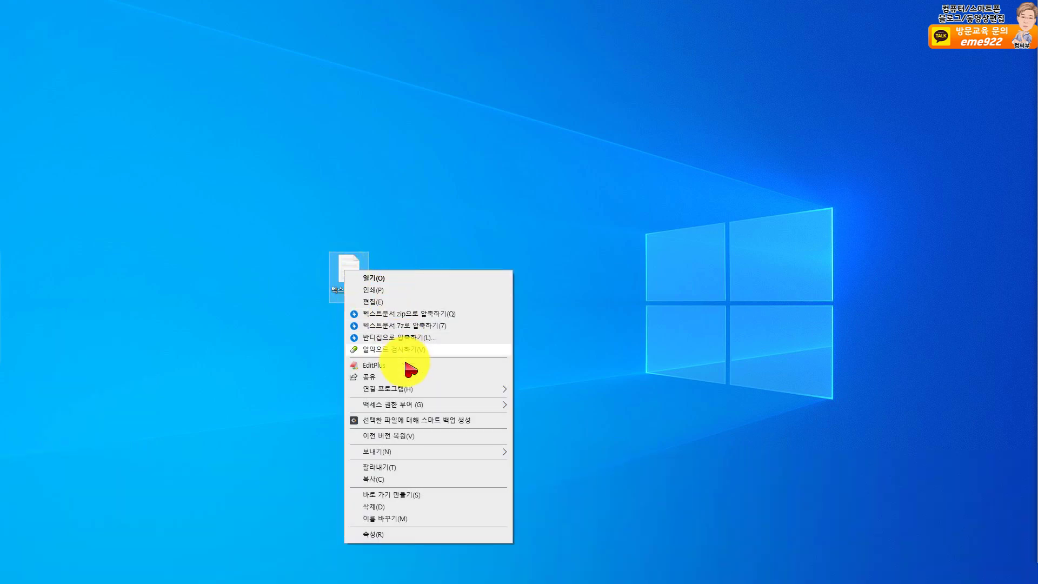
pyautogui.moveTo(405, 394)
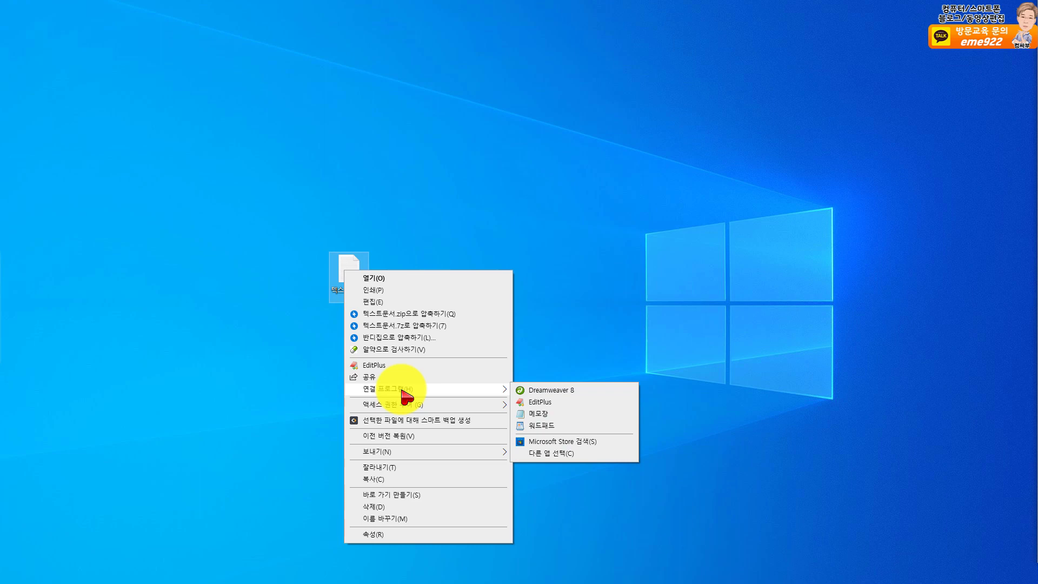
pyautogui.click(547, 453)
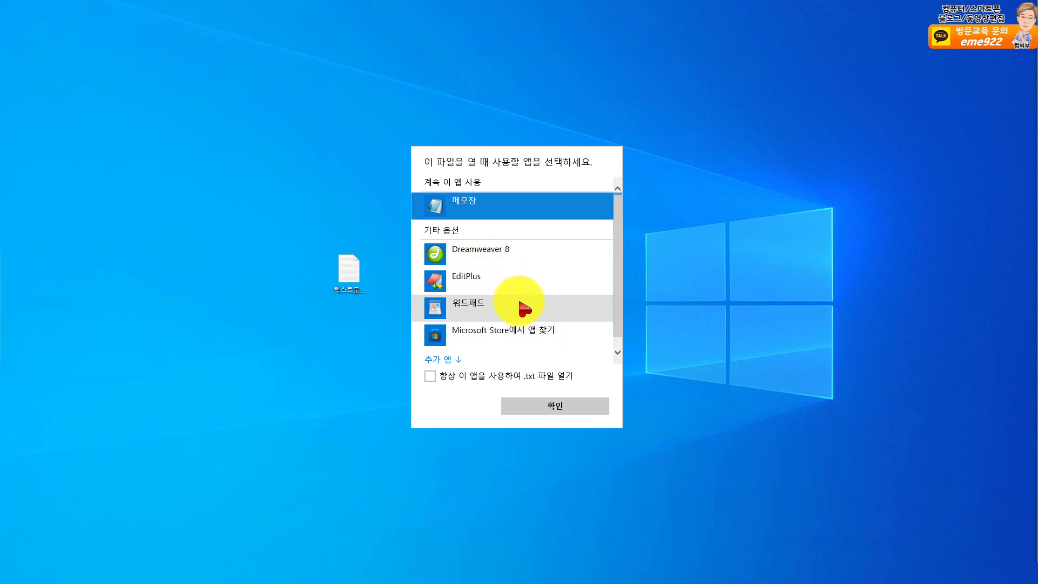
pyautogui.click(452, 359)
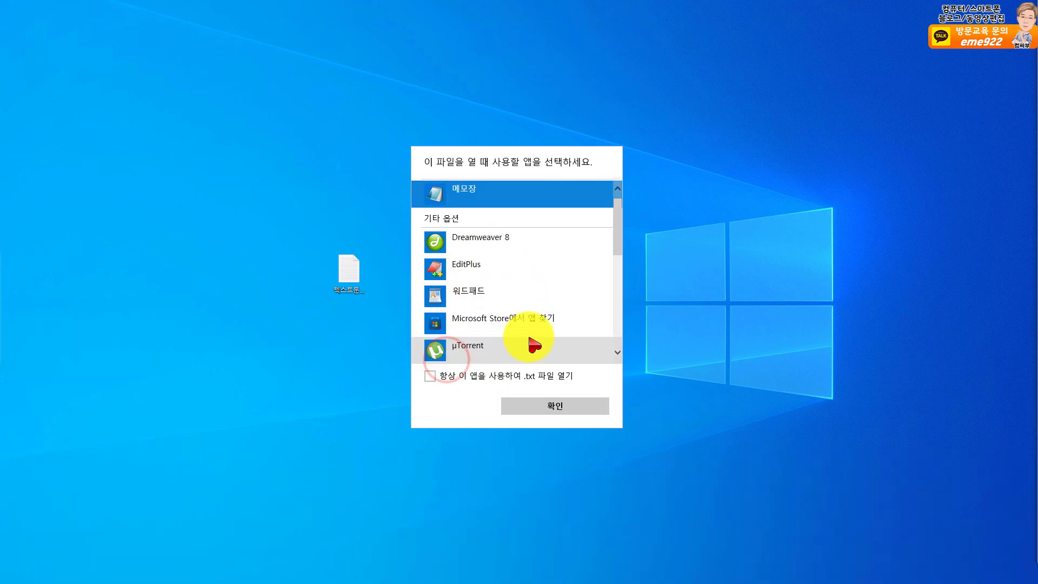
pyautogui.scroll(-3, 533, 343)
pyautogui.scroll(-2, 503, 303)
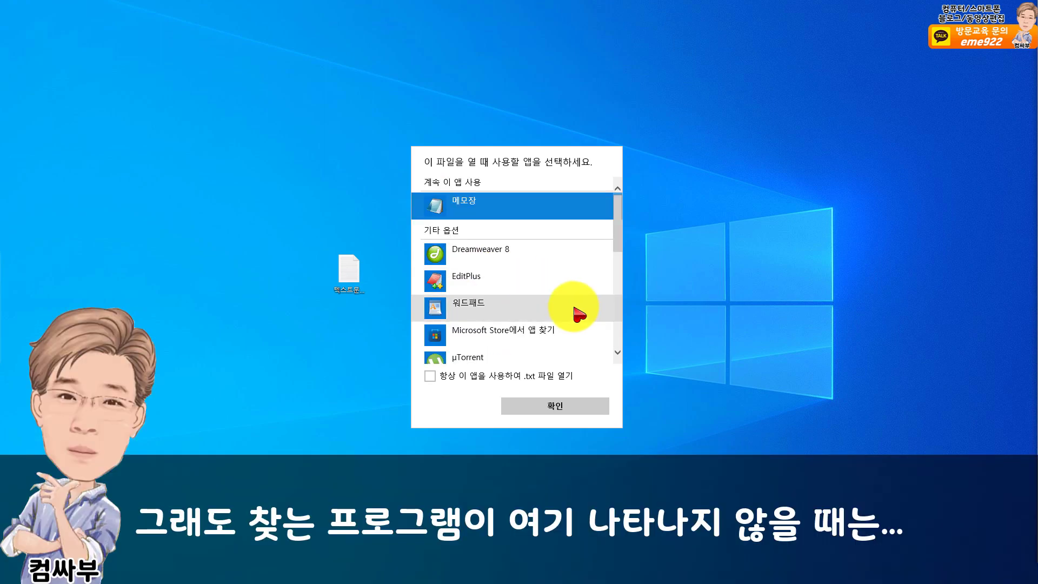
pyautogui.scroll(-5, 537, 310)
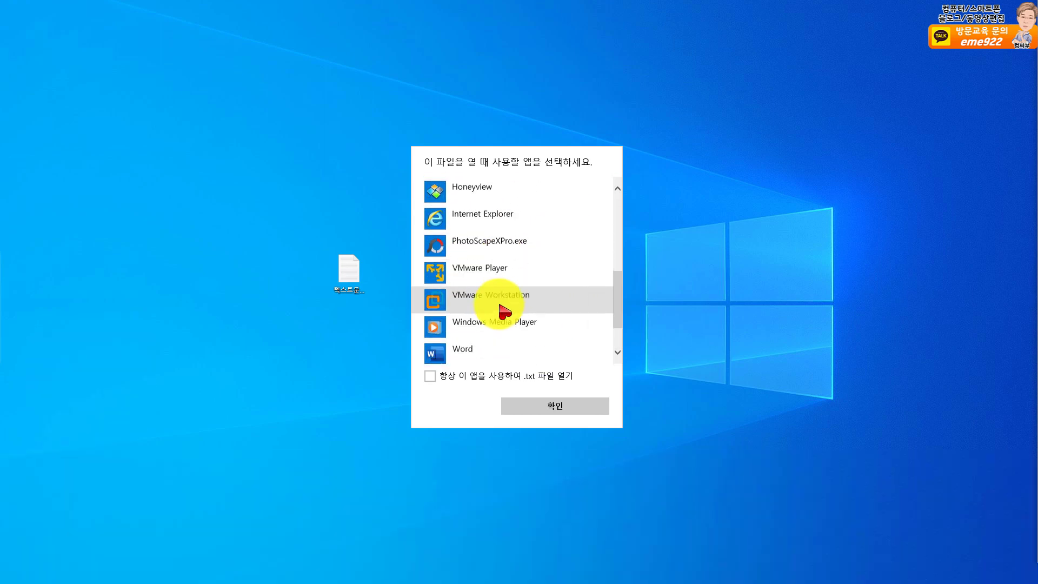
pyautogui.scroll(-2, 508, 314)
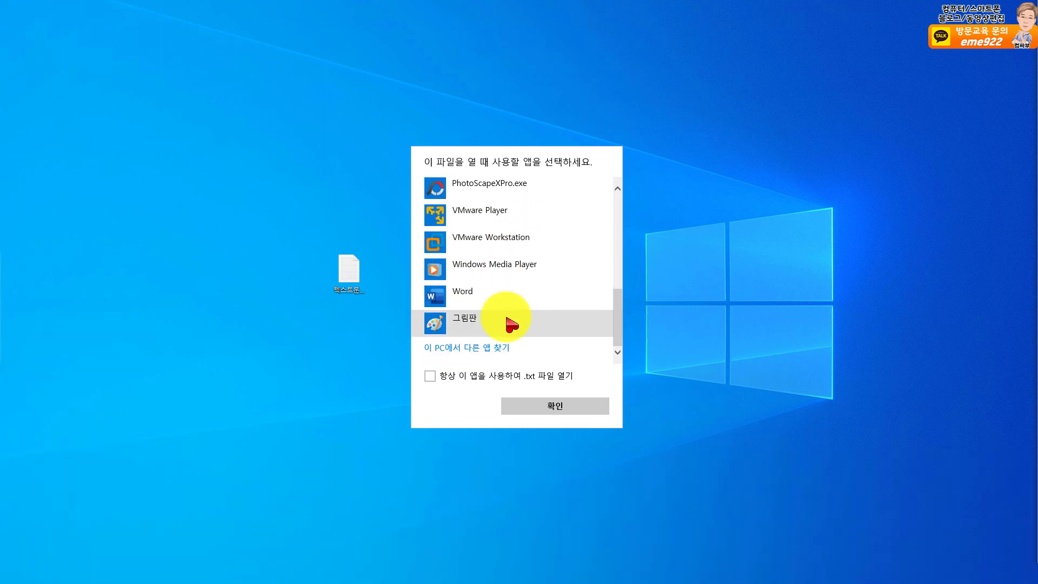
pyautogui.click(457, 347)
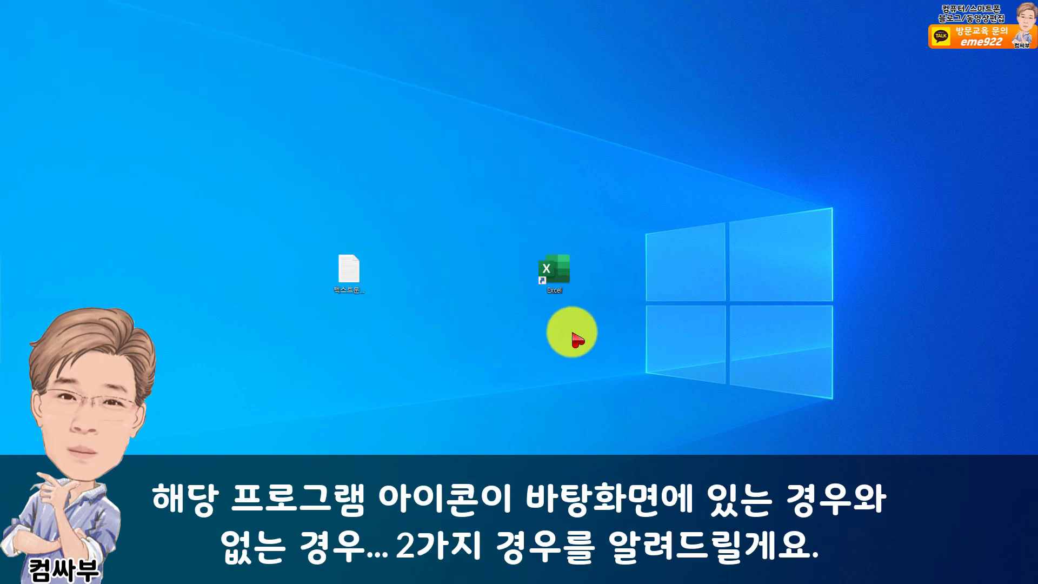
# - Open the file location of the Excel shortcut on the desktop to examine the program's folder path
pyautogui.moveTo(507, 229); pyautogui.dragTo(594, 345)
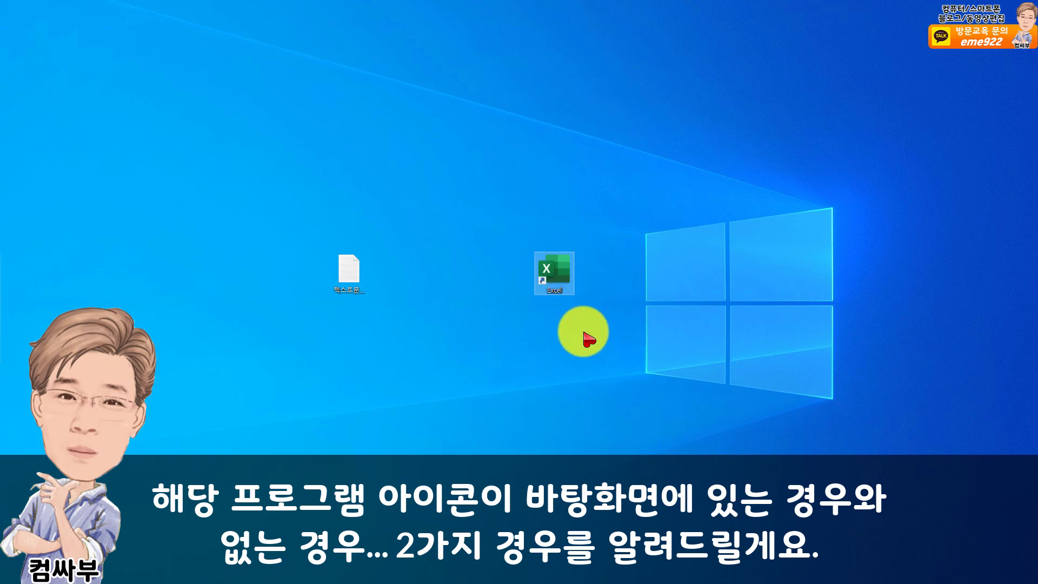
pyautogui.click(558, 321)
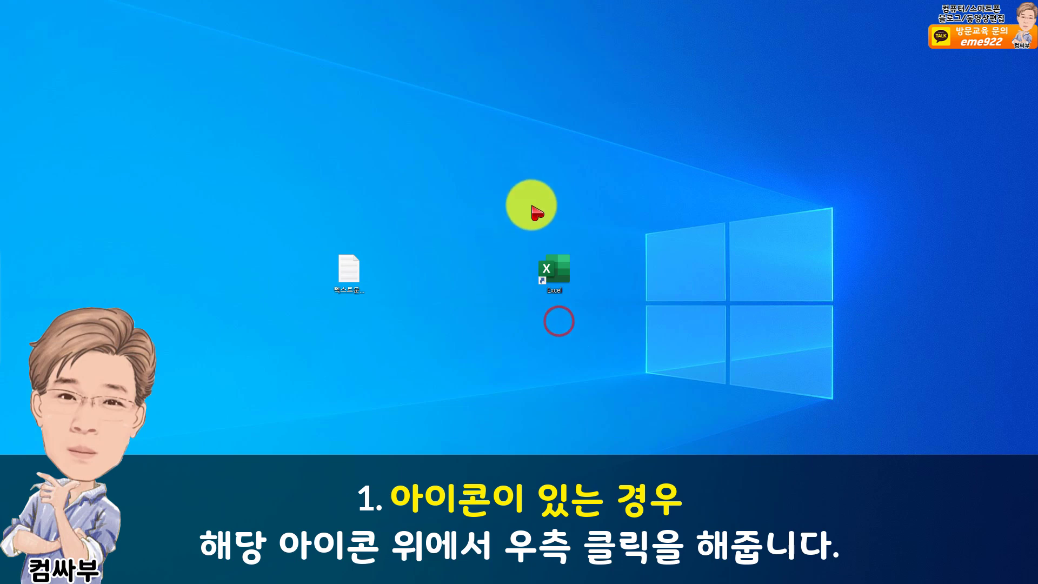
pyautogui.rightClick(550, 274)
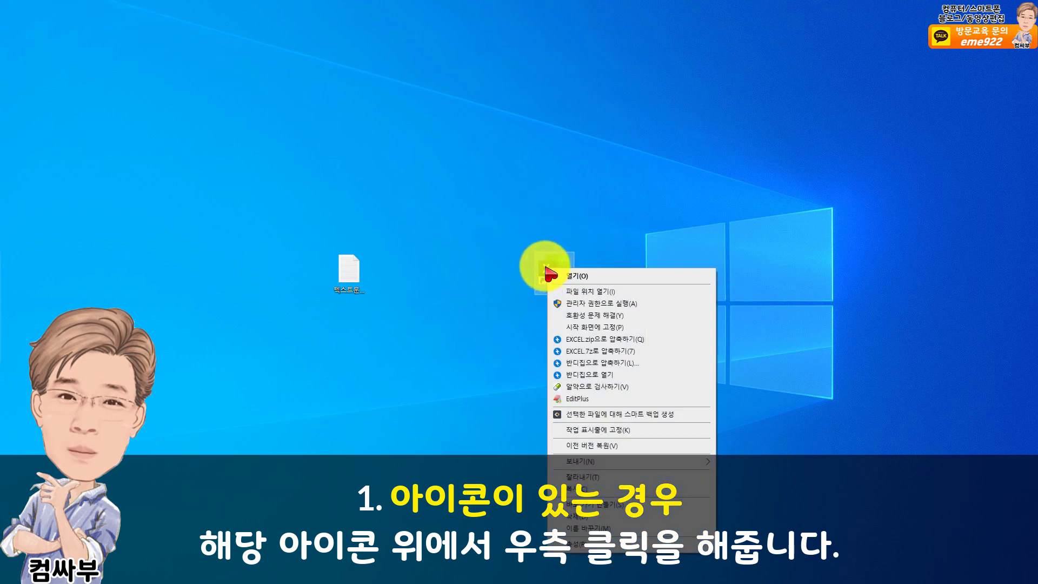
pyautogui.click(606, 293)
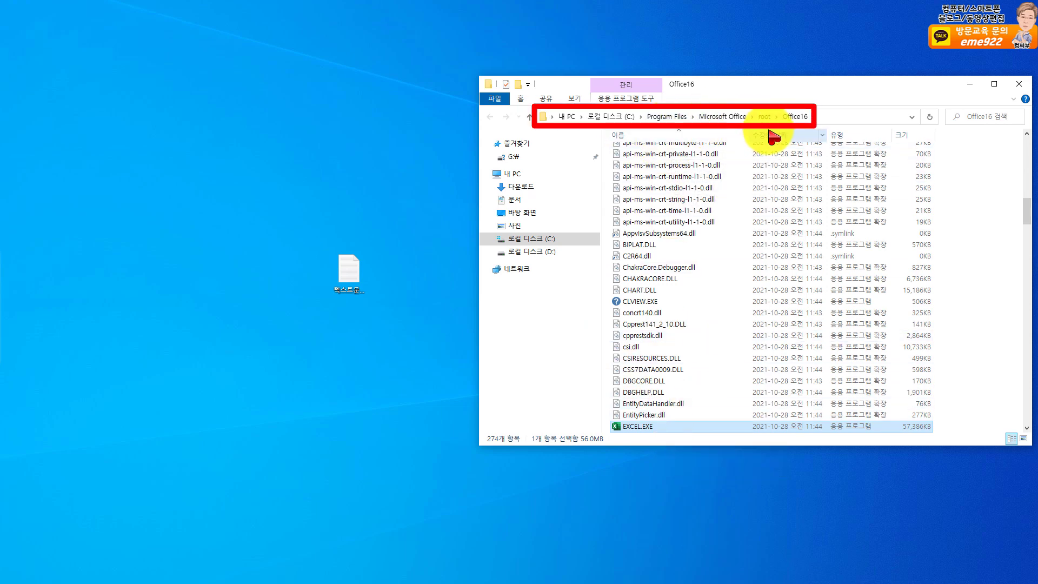
# - Close the Office16 folder window and delete the Excel shortcut from the desktop
pyautogui.click(1011, 86)
pyautogui.moveTo(492, 214); pyautogui.dragTo(615, 342)
pyautogui.press('Delete')
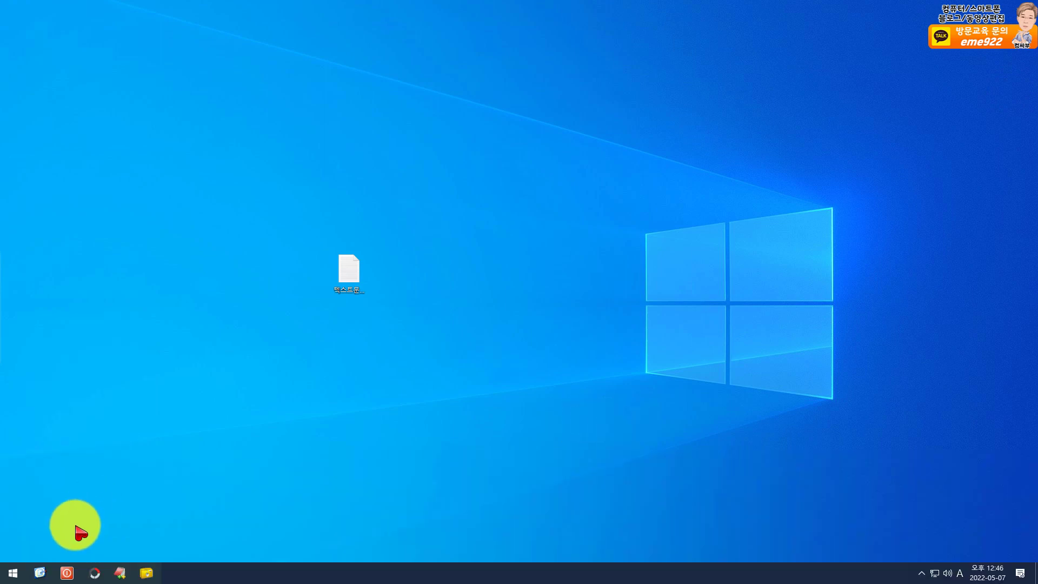
# - Try searching Windows for "엑셀" and clear the query
pyautogui.click(13, 573)
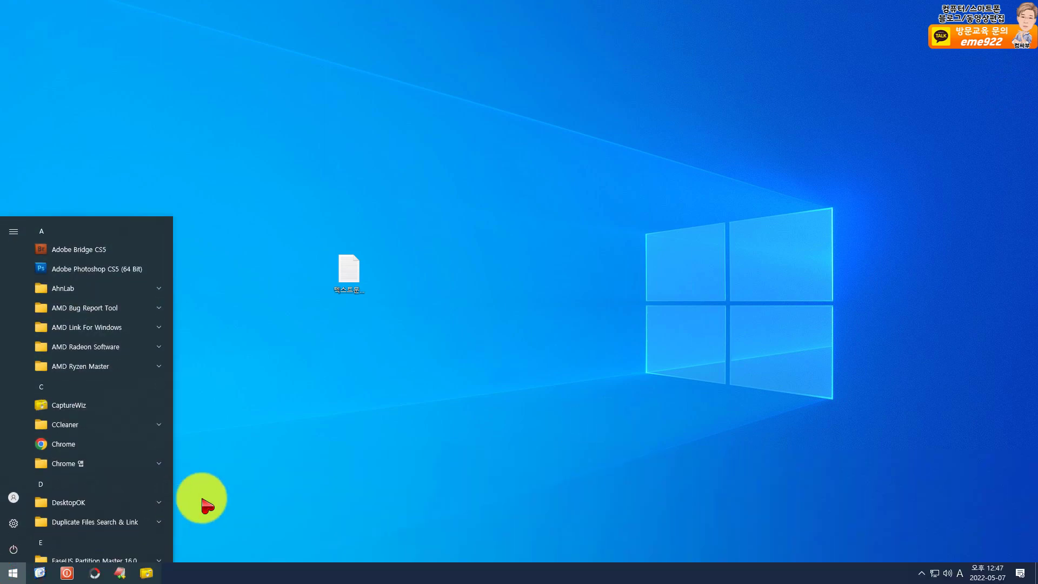
pyautogui.press('Hangul')
pyautogui.write('엑셀')
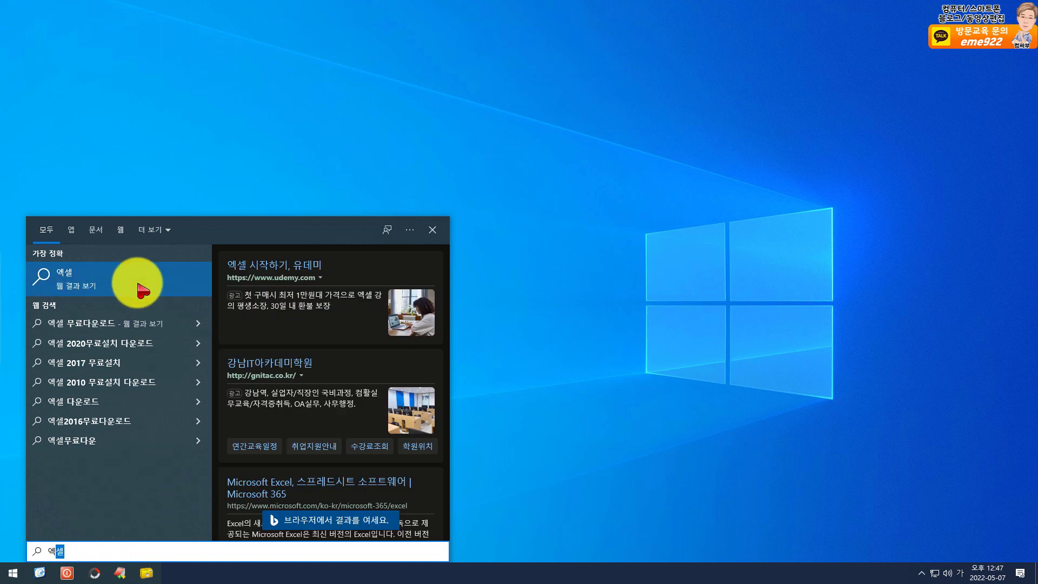
pyautogui.press('BackSpace')
pyautogui.press('BackSpace')
pyautogui.press('BackSpace')
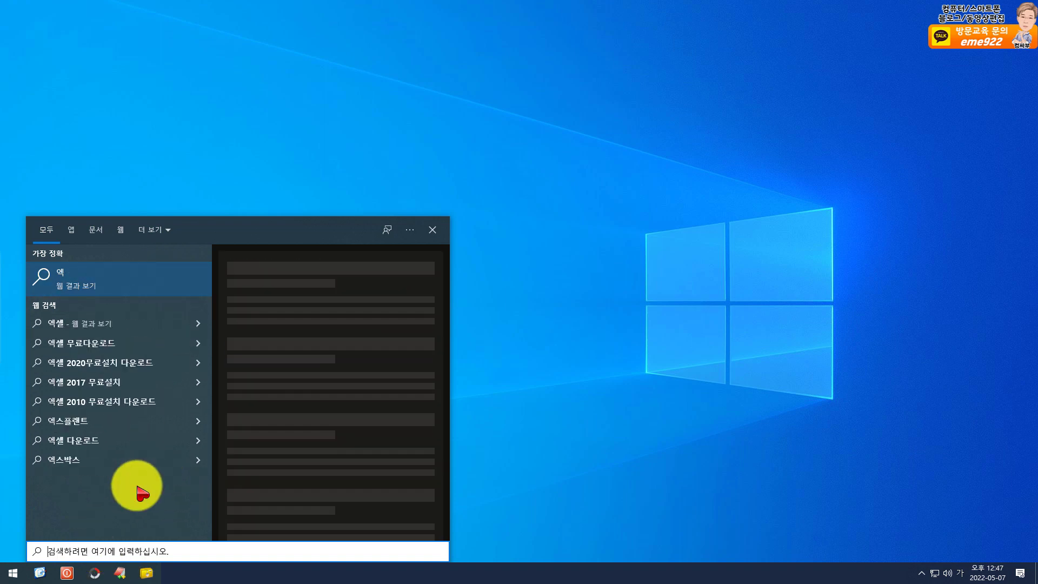
# - Search Windows for "ex", open Excel's file location, and follow its shortcut to the folder containing the actual program
pyautogui.press('Hangul')
pyautogui.write('ex')
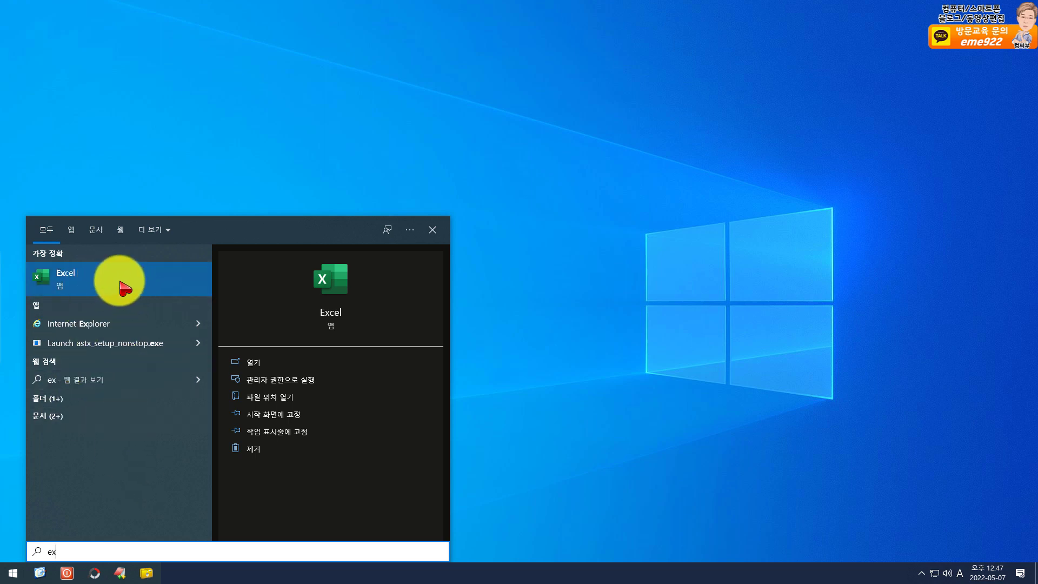
pyautogui.click(276, 400)
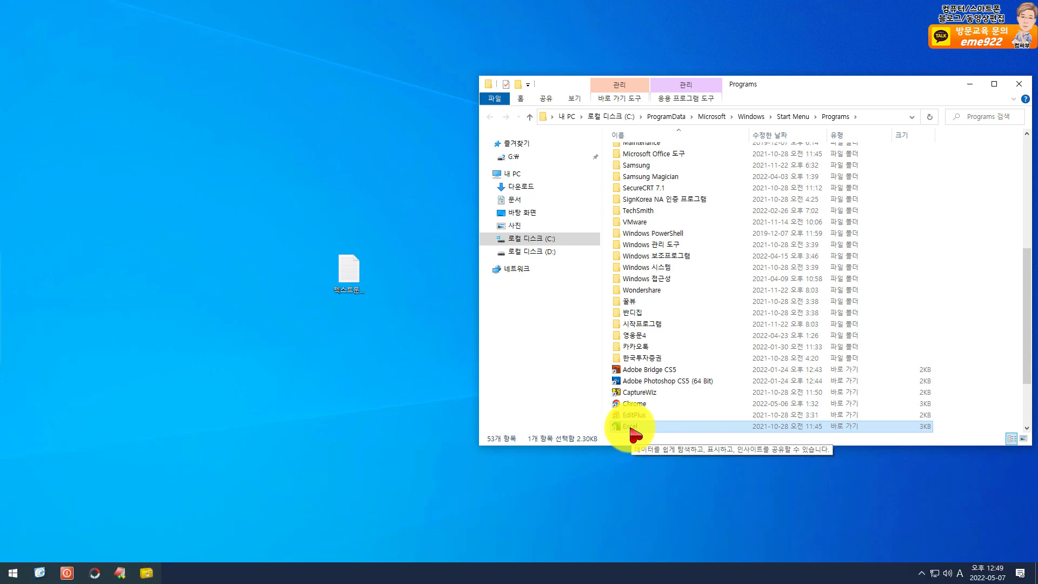
pyautogui.rightClick(629, 430)
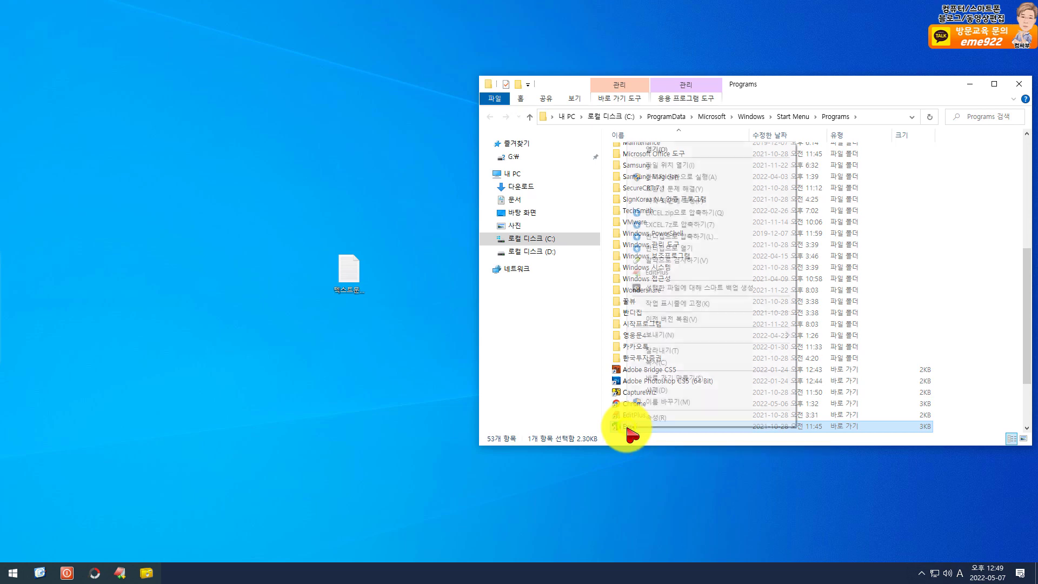
pyautogui.click(676, 167)
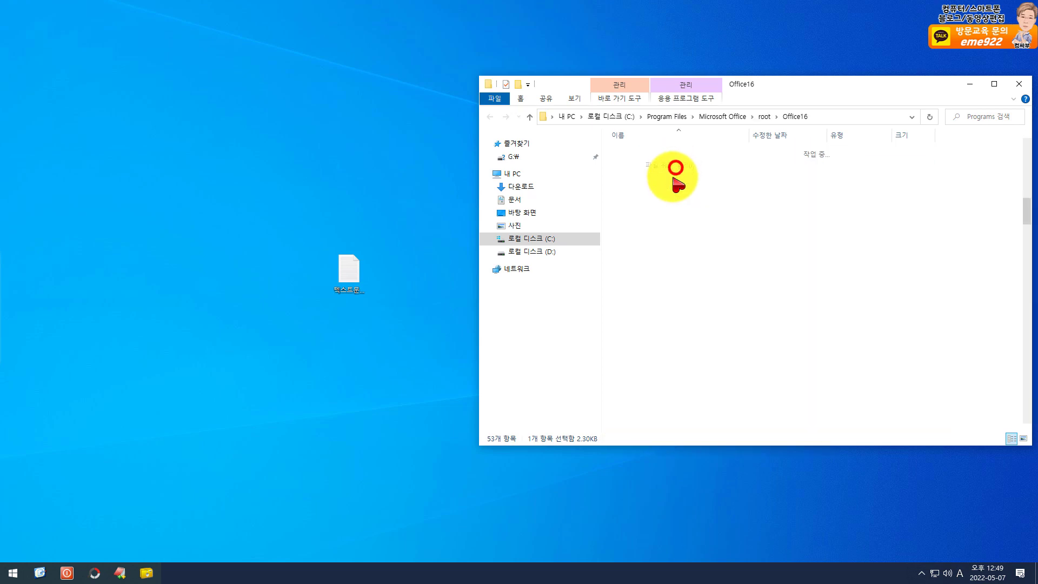